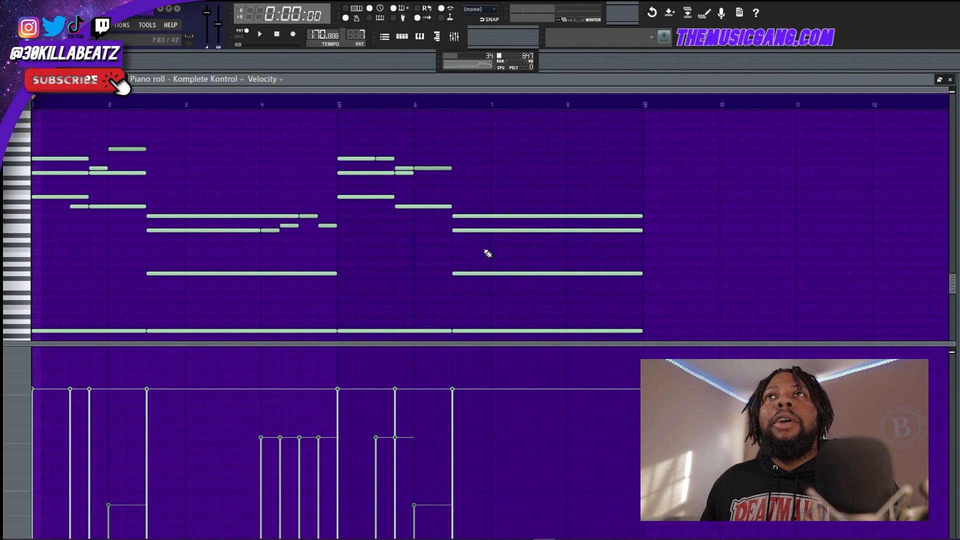
Look over the Komplete Kontrol melody and play back the HAT 4 notes of Pattern 2.
{"action": "scroll", "coordinate": [258, 318], "scroll_direction": "down", "scroll_amount": 1}
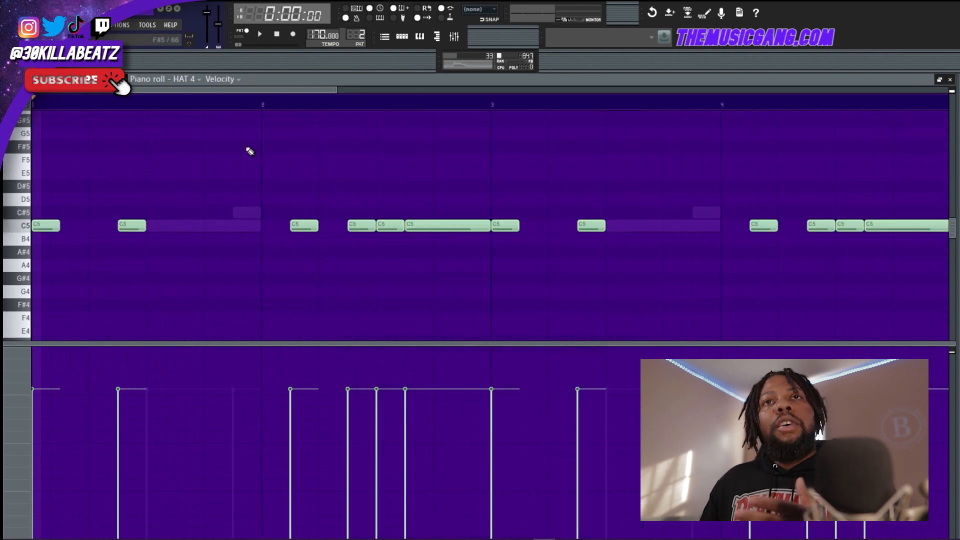
{"action": "scroll", "coordinate": [241, 115], "scroll_direction": "down", "scroll_amount": 4}
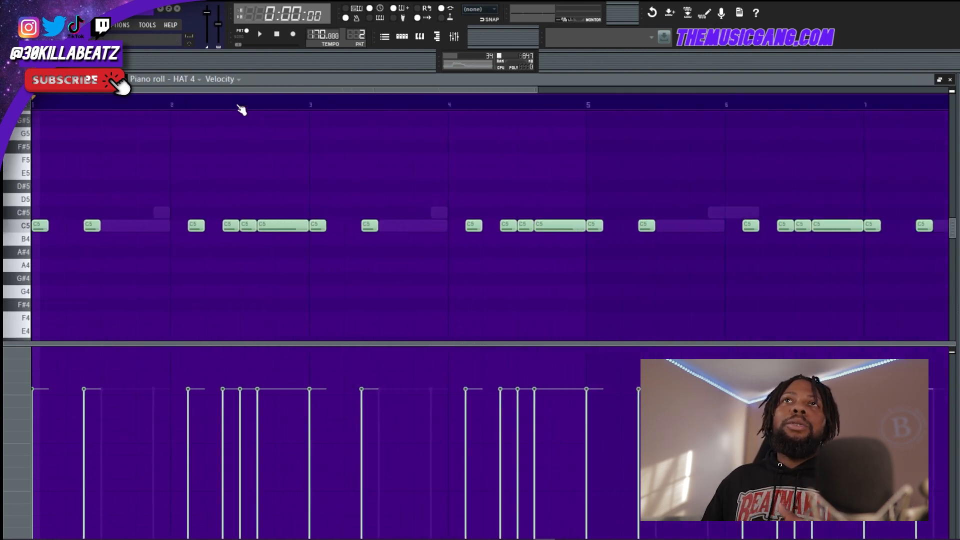
{"action": "key", "text": "space"}
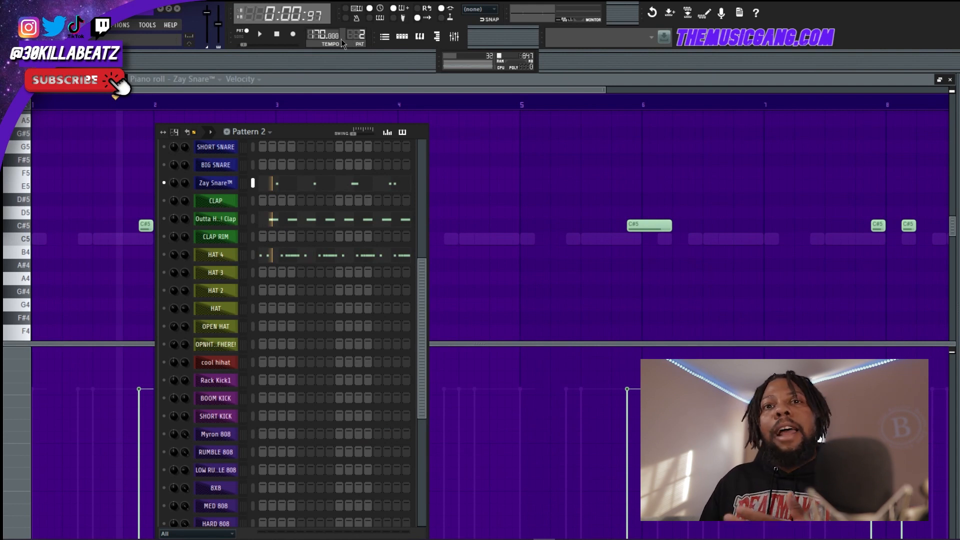
Switch to Pattern 3 and single out its open hat channel in the channel rack.
{"action": "key", "text": "KP_Add"}
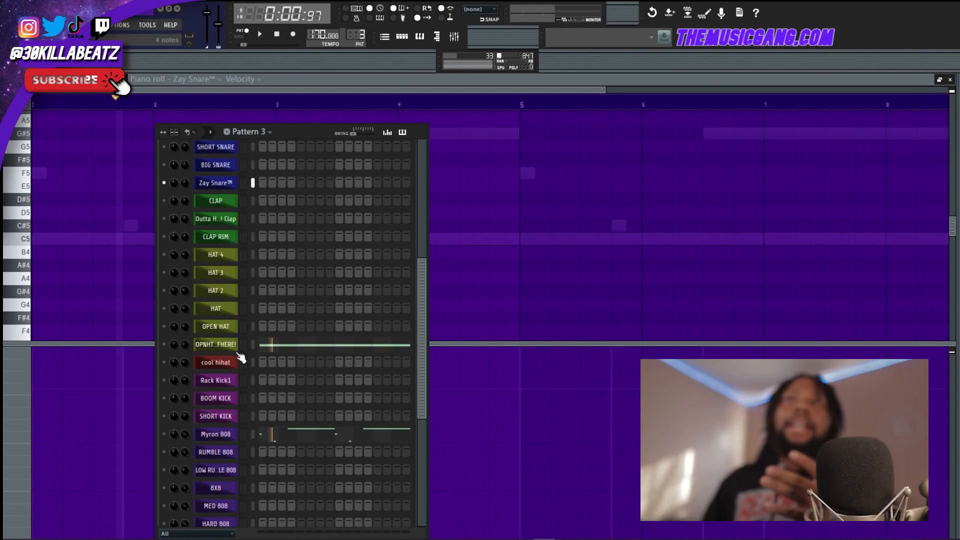
{"action": "left_click", "coordinate": [233, 347]}
{"action": "right_click", "coordinate": [172, 346]}
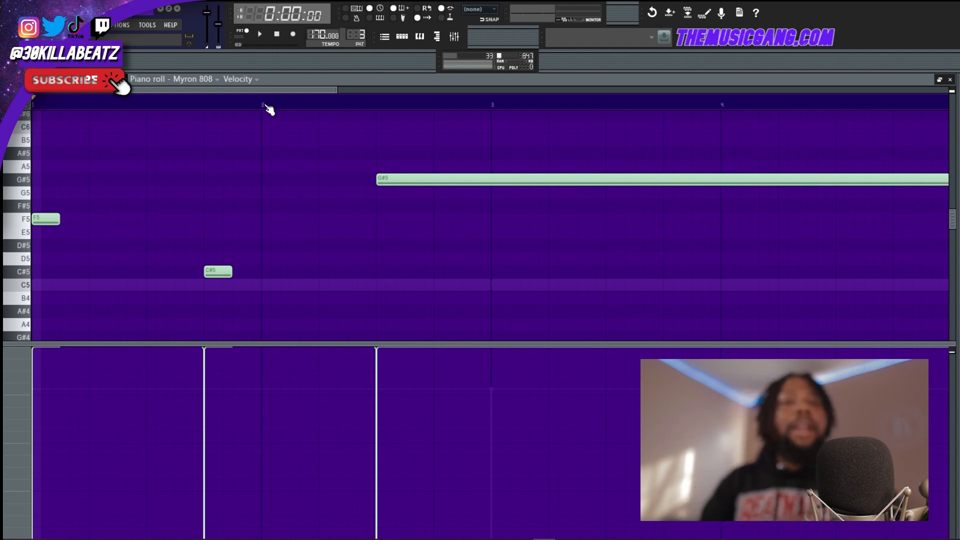
Play back the Myron 808 notes over their full length, as well as the playlist arrangement.
{"action": "key", "text": "space"}
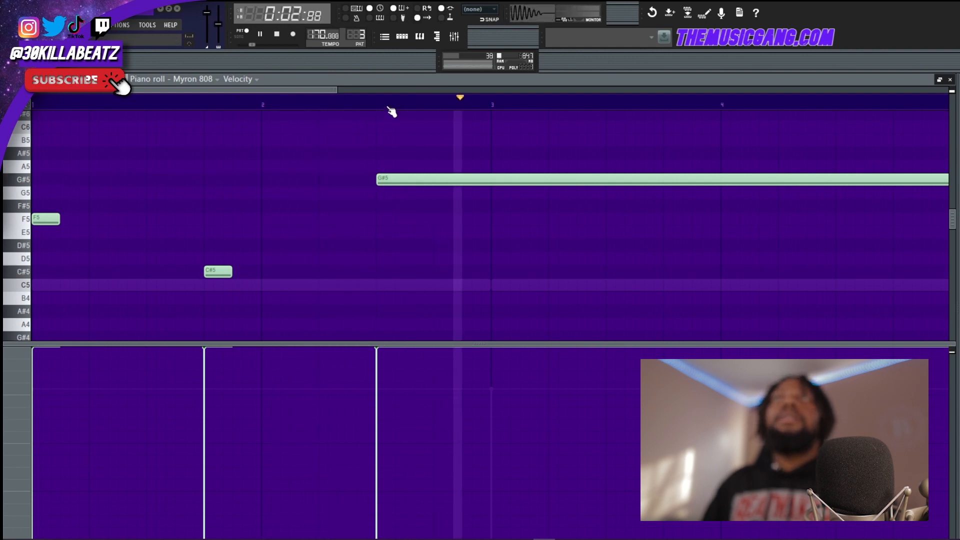
{"action": "scroll", "coordinate": [392, 106], "scroll_direction": "down", "scroll_amount": 3}
{"action": "scroll", "coordinate": [391, 103], "scroll_direction": "down", "scroll_amount": 4}
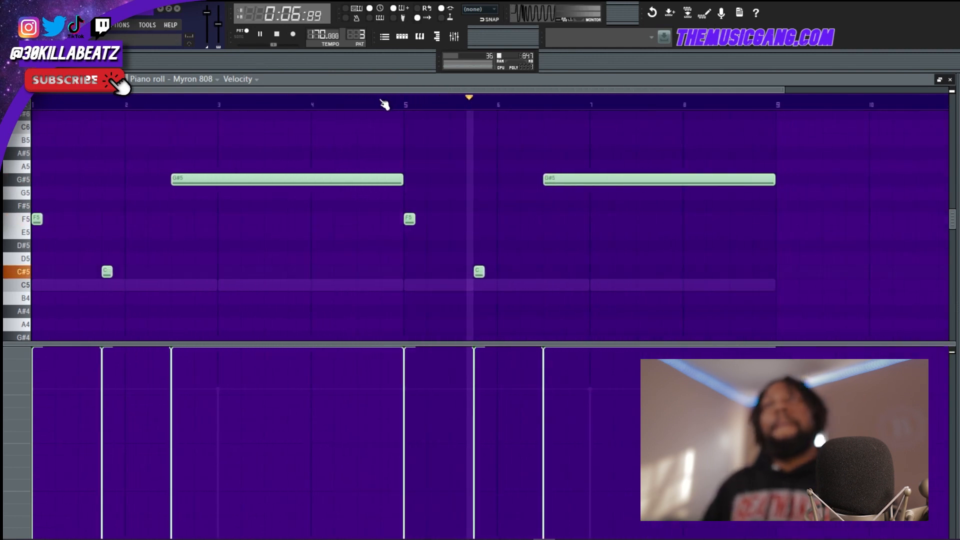
{"action": "key", "text": "space"}
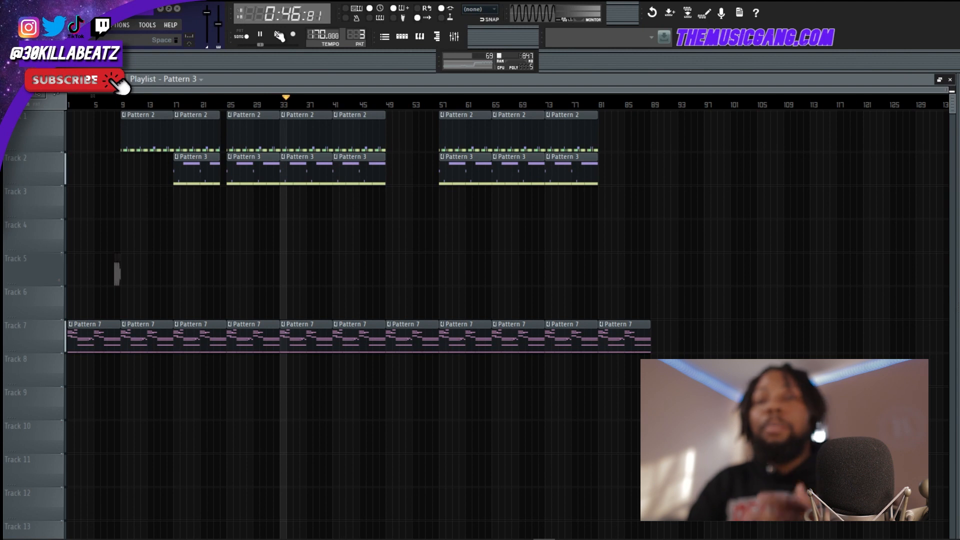
{"action": "left_click", "coordinate": [279, 34]}
{"action": "left_click", "coordinate": [277, 34]}
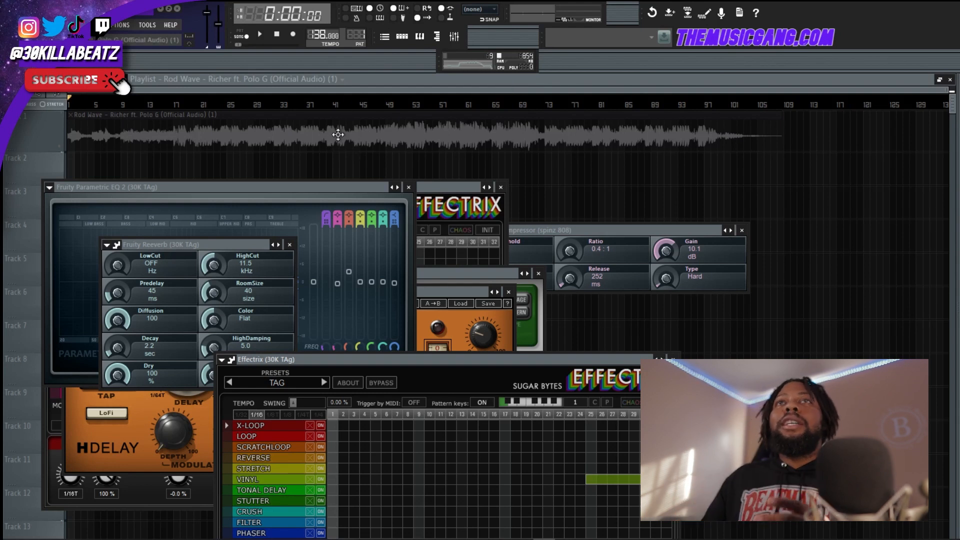
Close all plugin windows and open the Pattern 1 melody from Track 4 in the piano roll, viewed from its start.
{"action": "key", "text": "F12"}
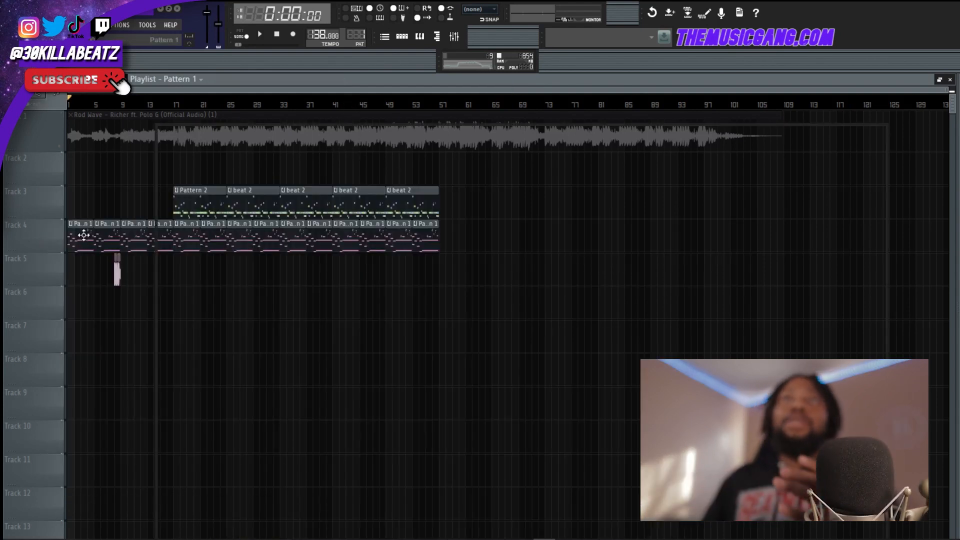
{"action": "double_click", "coordinate": [92, 244]}
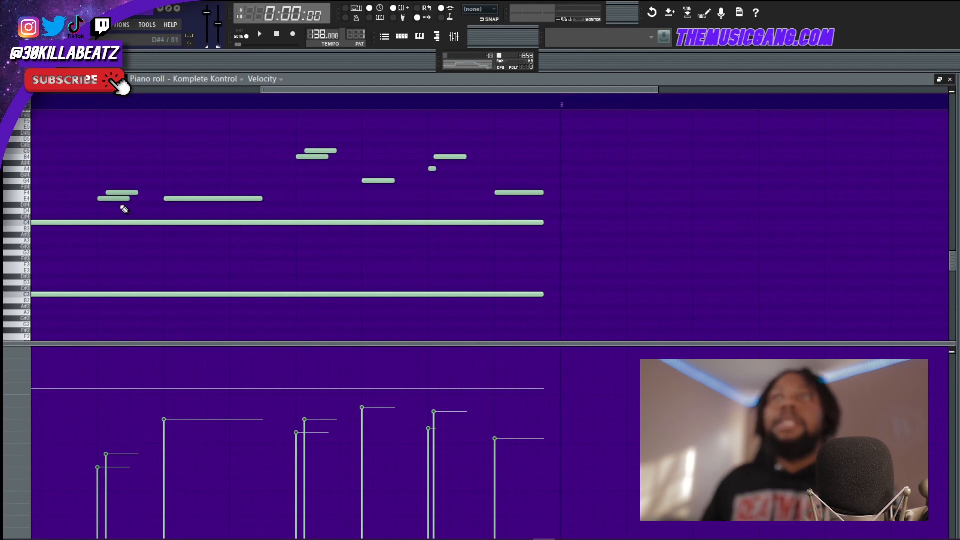
{"action": "left_click_drag", "start_coordinate": [303, 90], "coordinate": [75, 91]}
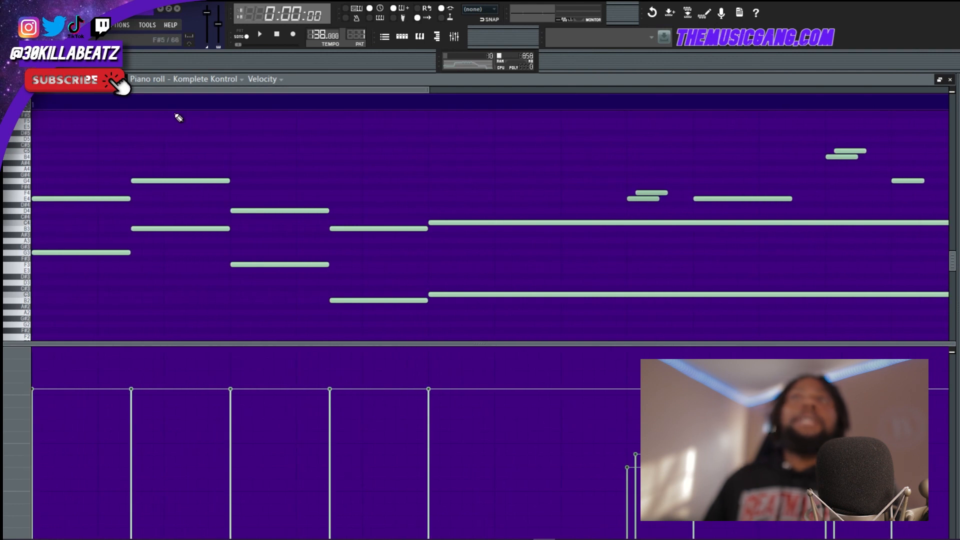
Examine the complete Komplete Kontrol melody of Pattern 1 and play it back.
{"action": "scroll", "coordinate": [184, 108], "scroll_direction": "down", "scroll_amount": 4}
{"action": "scroll", "coordinate": [160, 268], "scroll_direction": "down", "scroll_amount": 4}
{"action": "scroll", "coordinate": [159, 258], "scroll_direction": "up", "scroll_amount": 2}
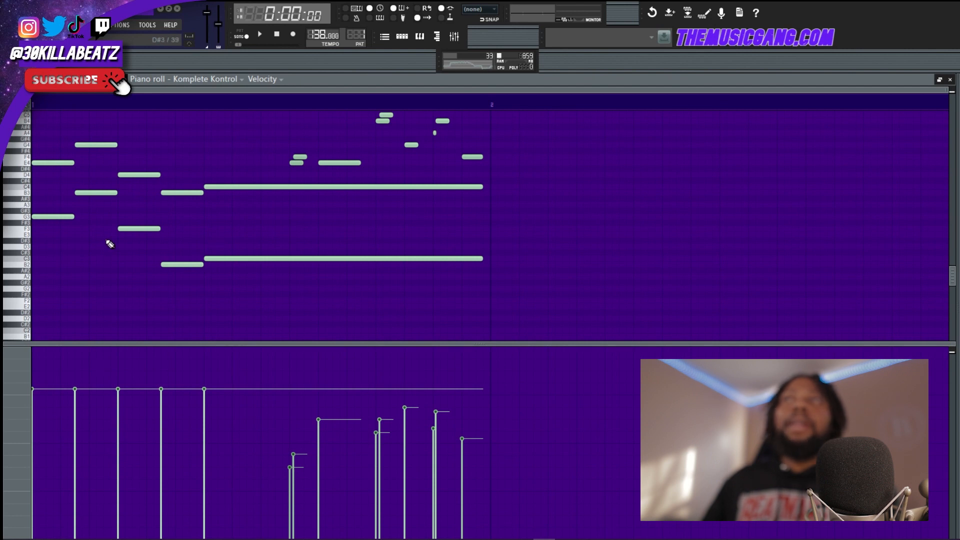
{"action": "scroll", "coordinate": [337, 221], "scroll_direction": "up", "scroll_amount": 3}
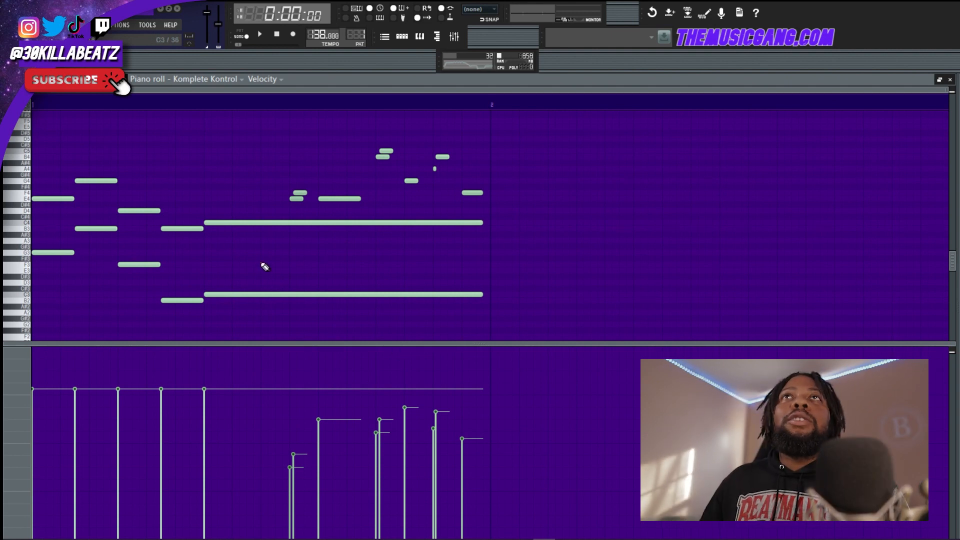
{"action": "key", "text": "space"}
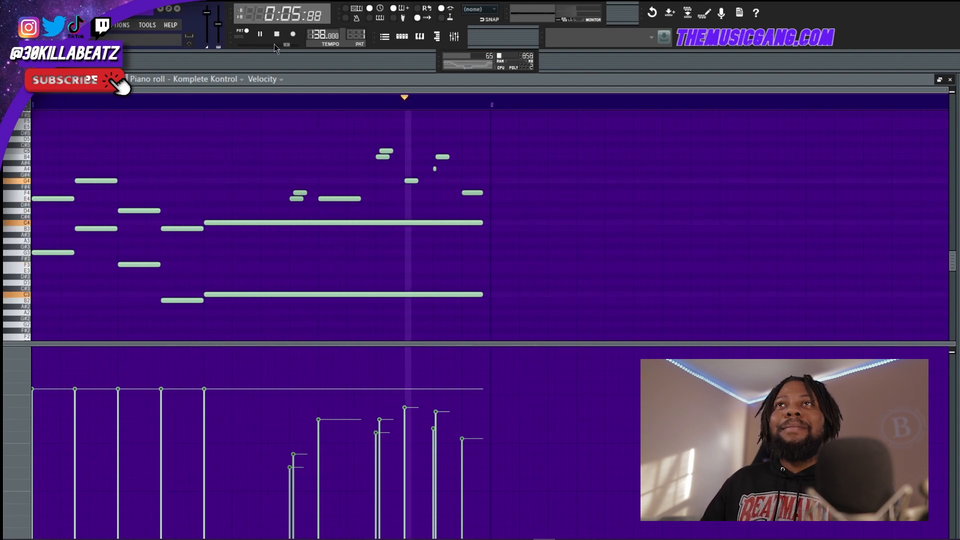
{"action": "key", "text": "space"}
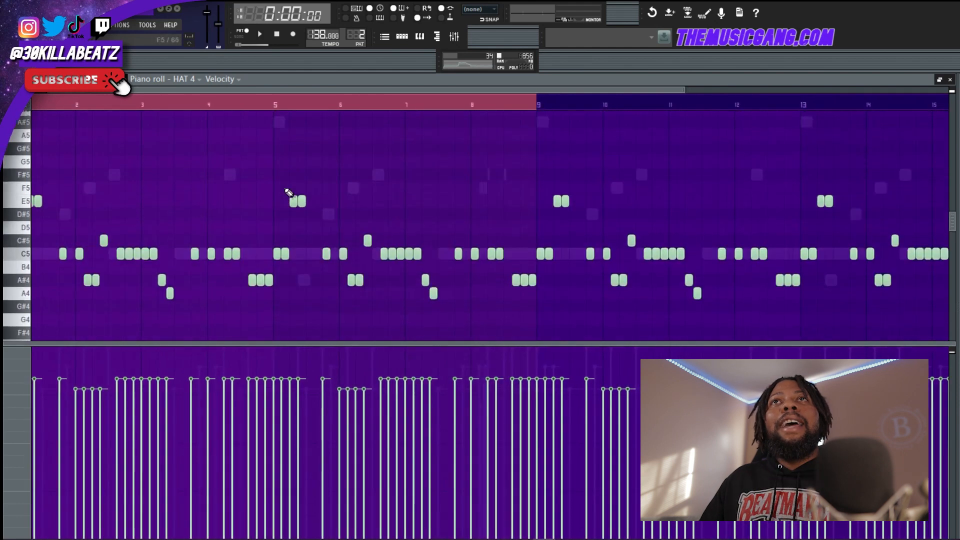
Play back the HAT 4 notes of Pattern 2 from the first bar.
{"action": "scroll", "coordinate": [287, 193], "scroll_direction": "up", "scroll_amount": 1}
{"action": "left_click_drag", "start_coordinate": [249, 90], "coordinate": [150, 115]}
{"action": "scroll", "coordinate": [77, 200], "scroll_direction": "down", "scroll_amount": 2}
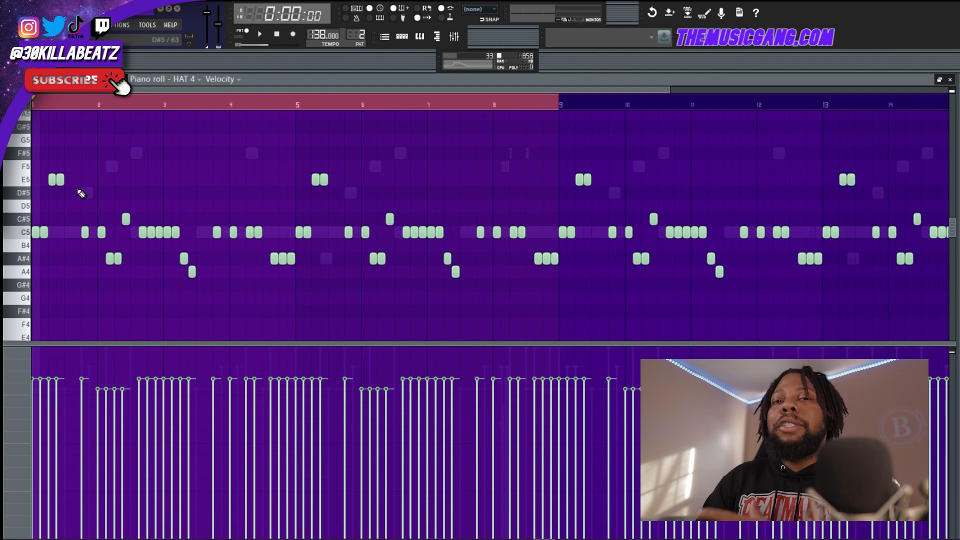
{"action": "left_click", "coordinate": [263, 33]}
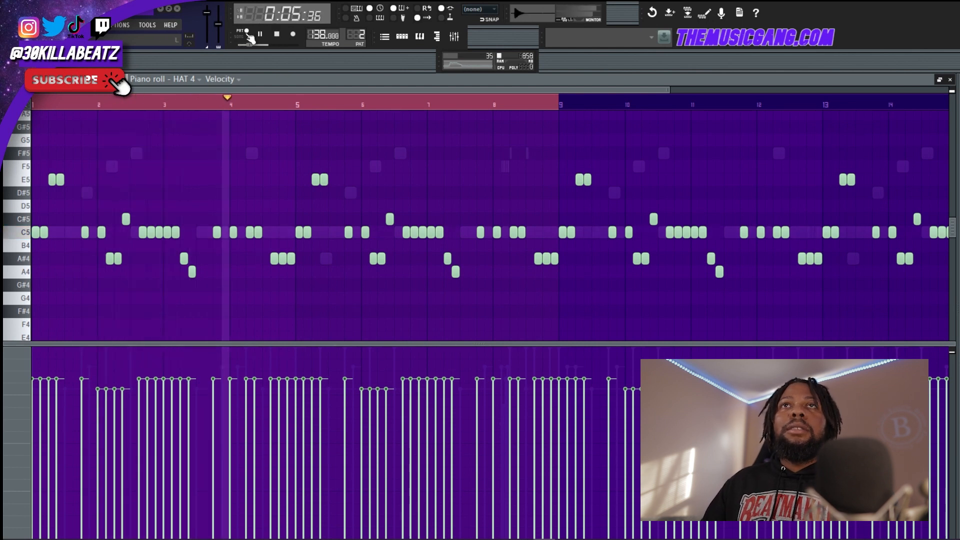
{"action": "key", "text": "space"}
Bring up the Zay Snare notes from the channel rack and play them with the eight-bar time selection cleared.
{"action": "key", "text": "F6"}
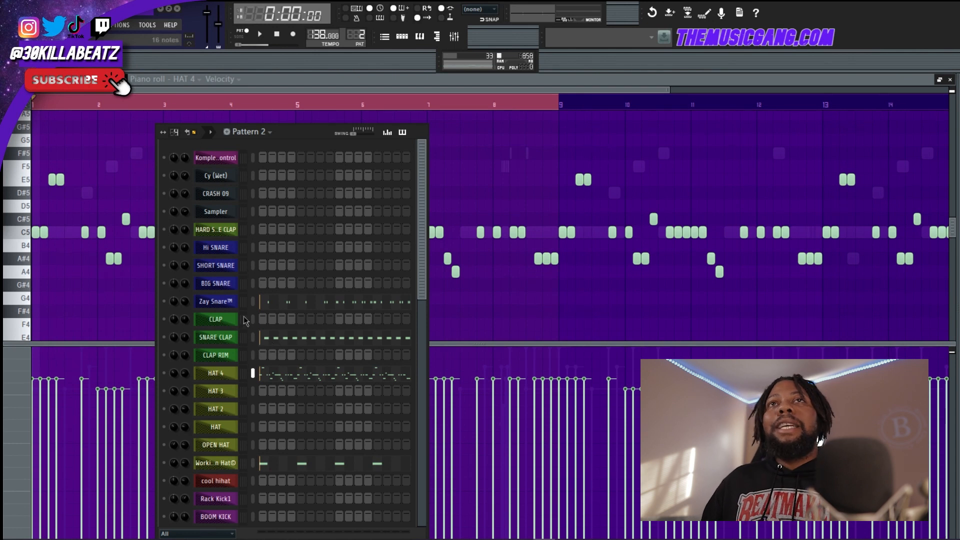
{"action": "right_click", "coordinate": [166, 310]}
{"action": "left_click", "coordinate": [235, 307]}
{"action": "left_click", "coordinate": [292, 303]}
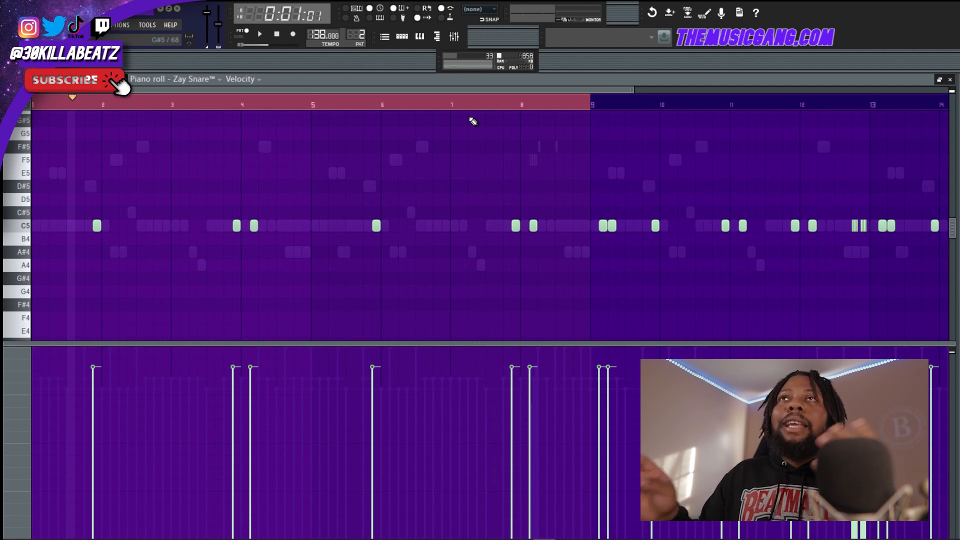
{"action": "left_click", "coordinate": [595, 104]}
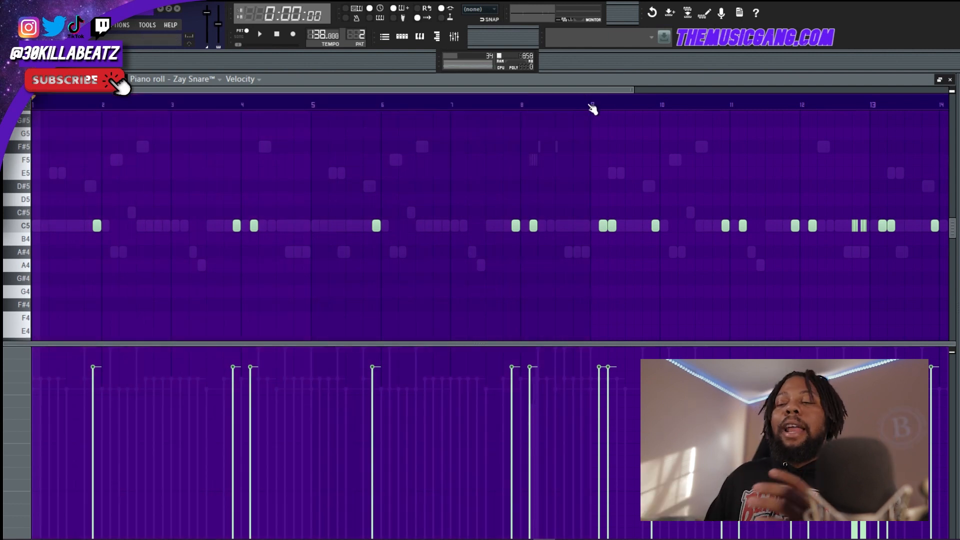
{"action": "key", "text": "space"}
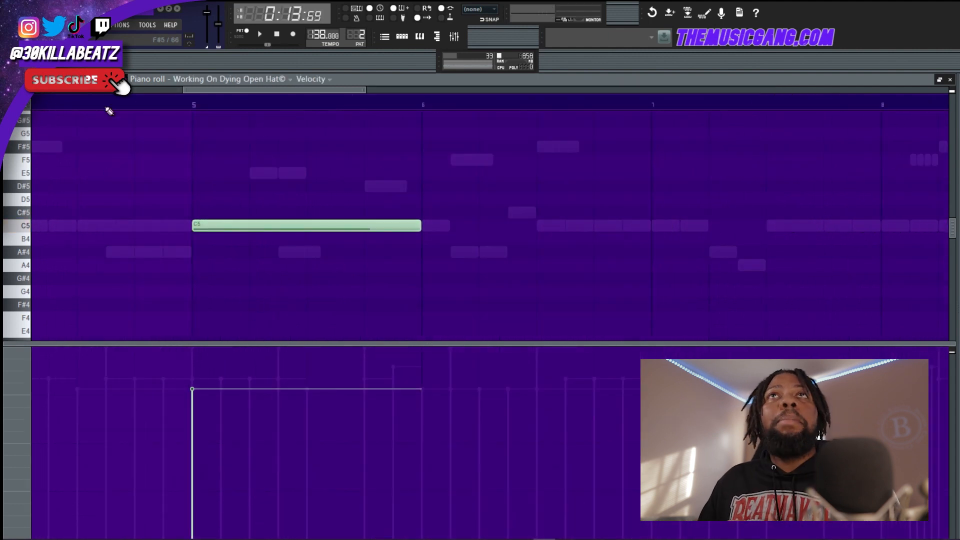
Play back the Working On Dying Open Hat notes from the first bar.
{"action": "left_click_drag", "start_coordinate": [199, 90], "coordinate": [146, 90]}
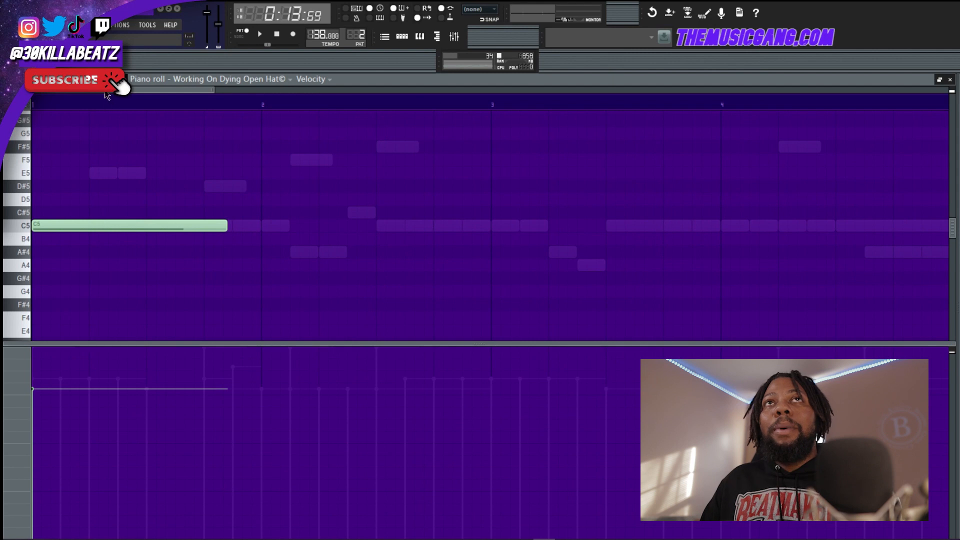
{"action": "left_click", "coordinate": [43, 103]}
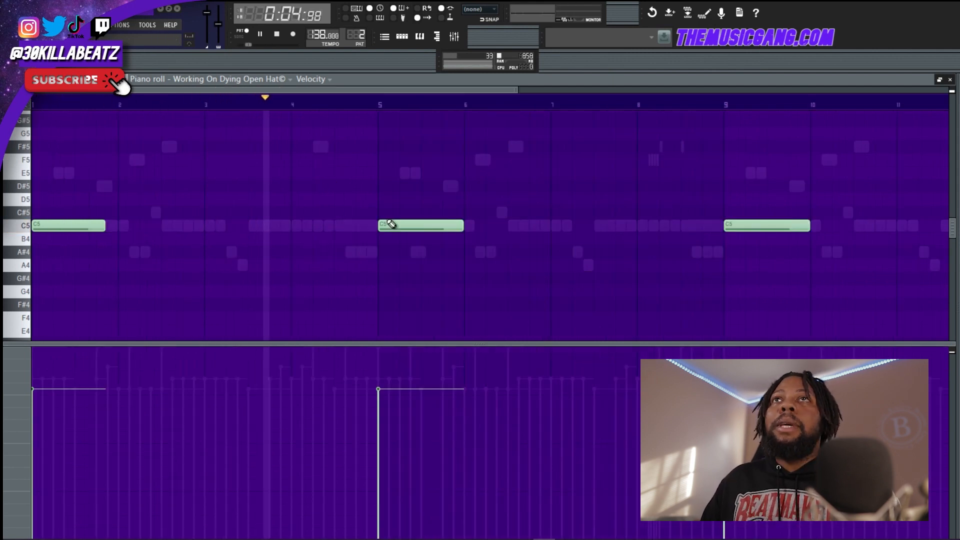
{"action": "key", "text": "space"}
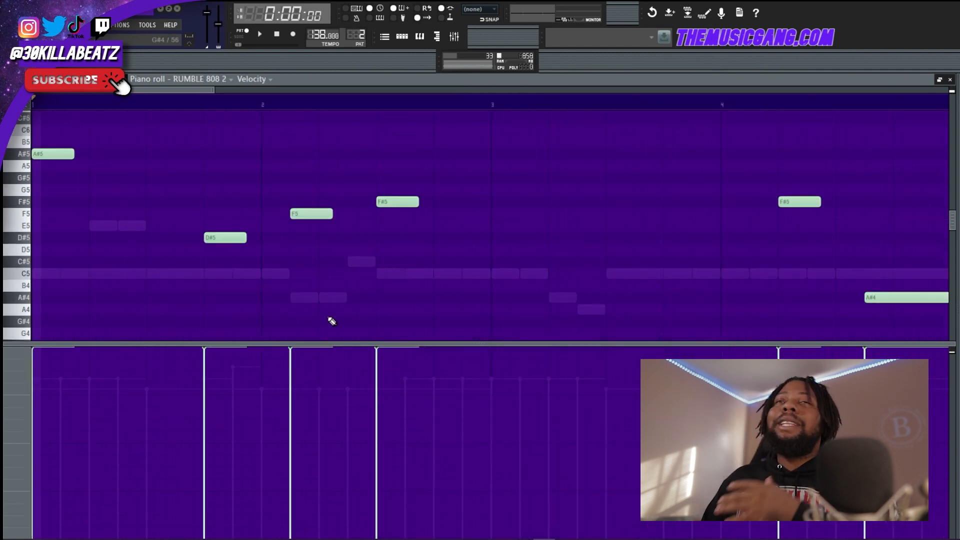
Play back the RUMBLE 808 2 notes across the whole pattern, as well as the playlist arrangement.
{"action": "scroll", "coordinate": [259, 111], "scroll_direction": "down", "scroll_amount": 8}
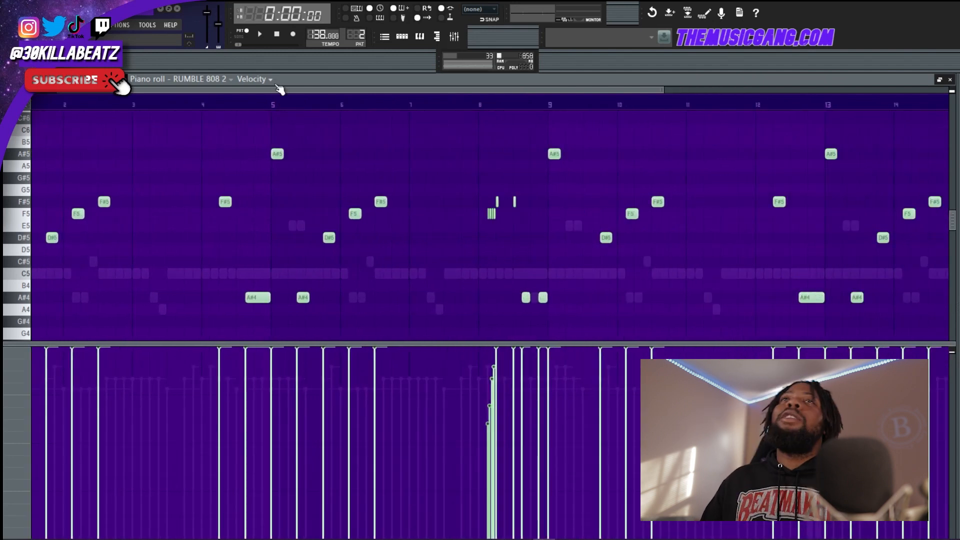
{"action": "left_click_drag", "start_coordinate": [273, 89], "coordinate": [219, 95]}
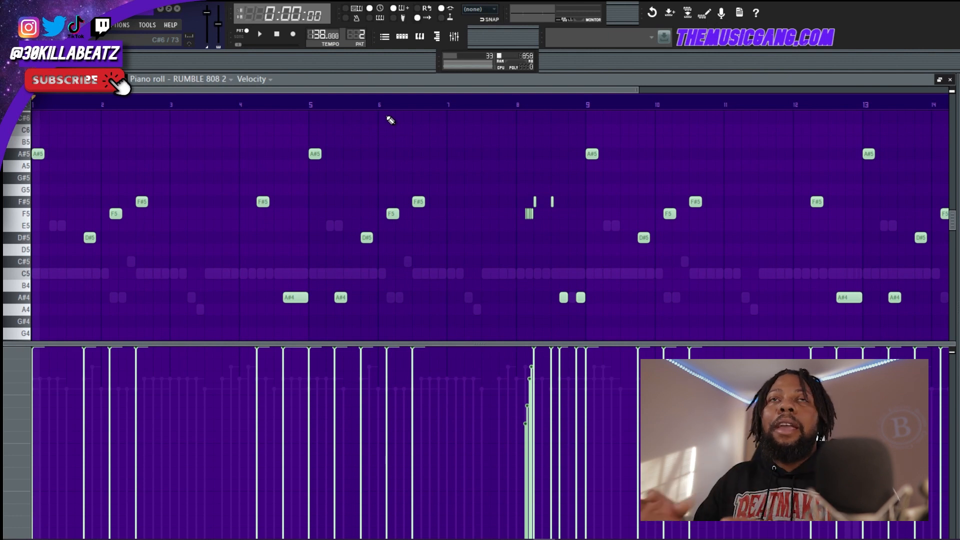
{"action": "key", "text": "space"}
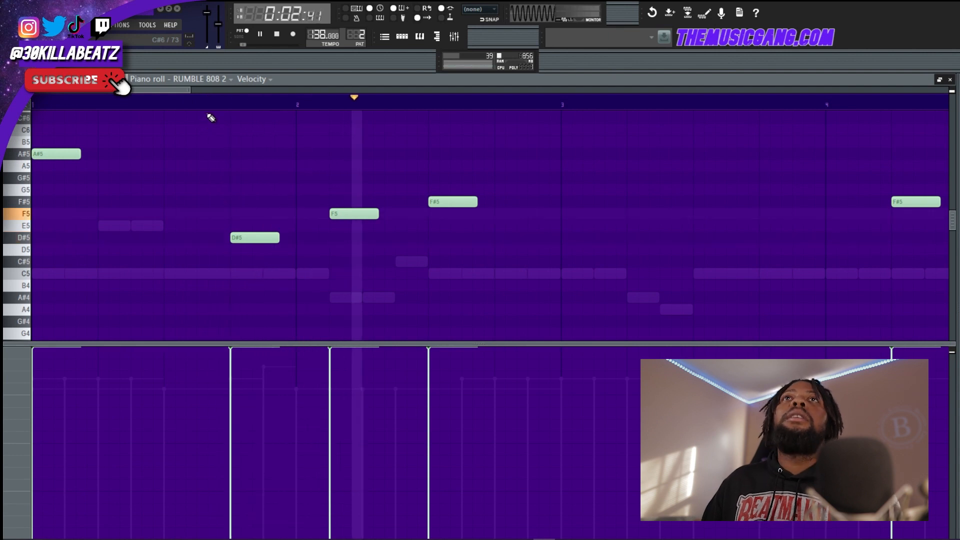
{"action": "scroll", "coordinate": [213, 105], "scroll_direction": "down", "scroll_amount": 2}
{"action": "scroll", "coordinate": [214, 105], "scroll_direction": "down", "scroll_amount": 2}
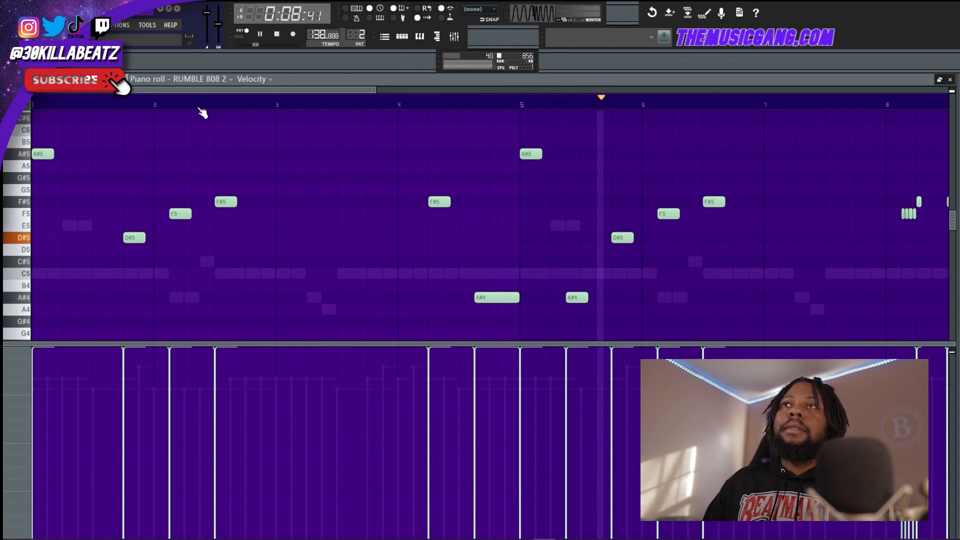
{"action": "scroll", "coordinate": [202, 112], "scroll_direction": "down", "scroll_amount": 2}
{"action": "scroll", "coordinate": [203, 110], "scroll_direction": "down", "scroll_amount": 2}
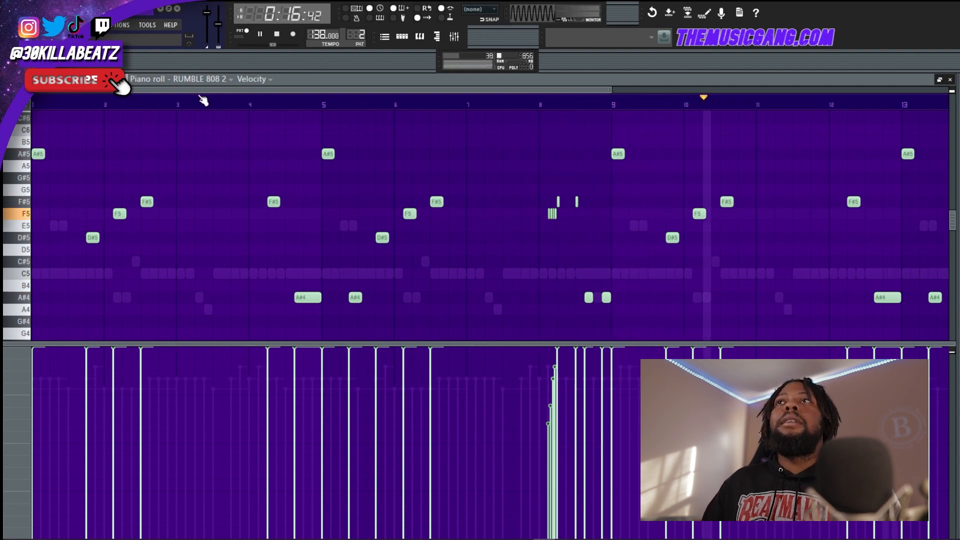
{"action": "key", "text": "space"}
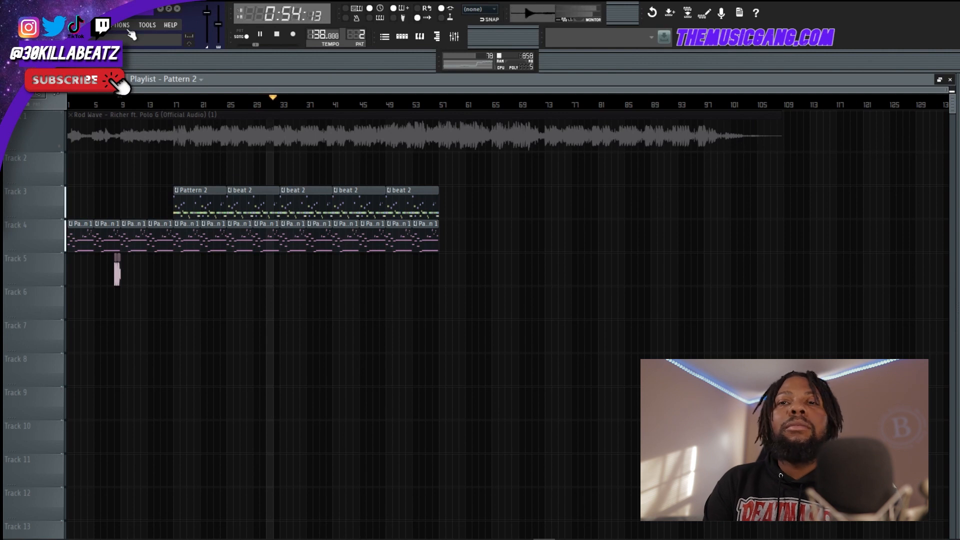
{"action": "key", "text": "space"}
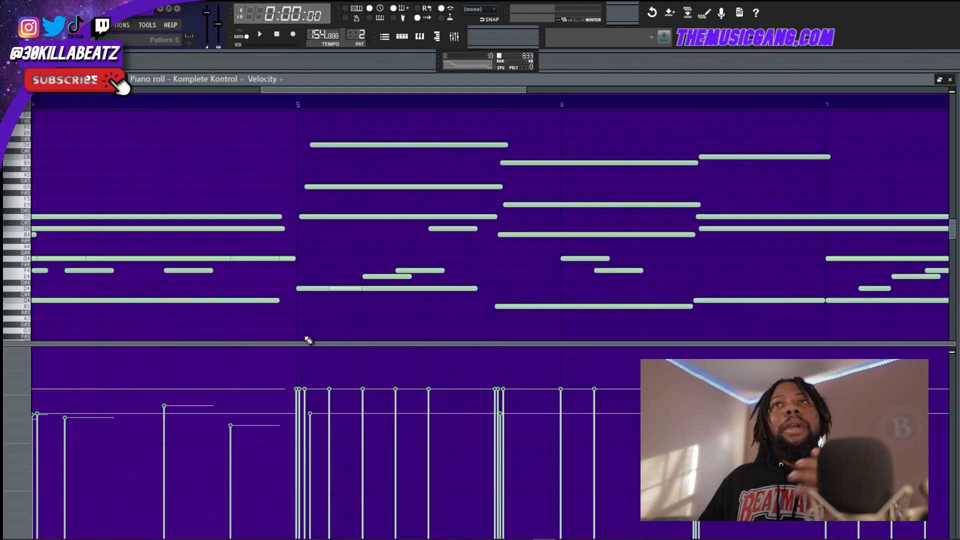
Play back the Komplete Kontrol melody of Pattern 5 from its first bar.
{"action": "left_click_drag", "start_coordinate": [322, 91], "coordinate": [26, 125]}
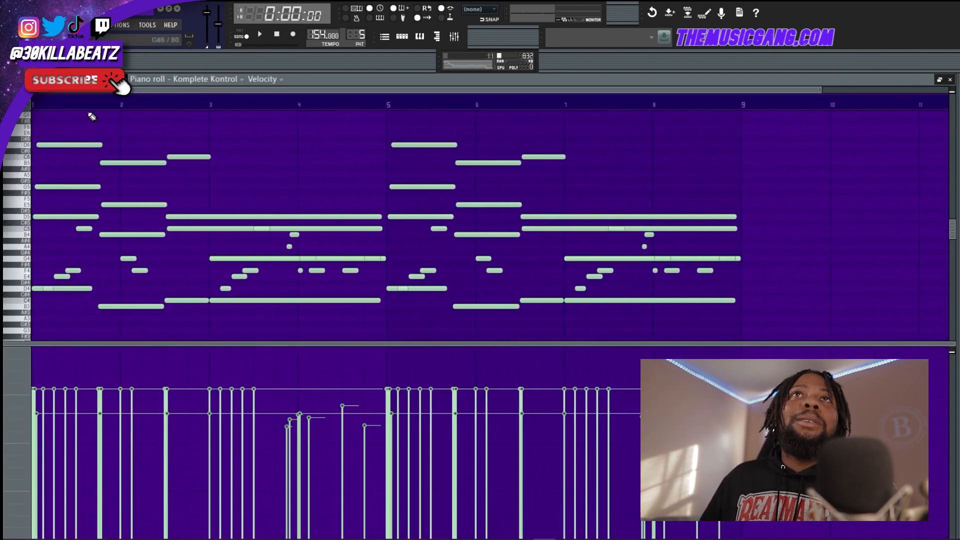
{"action": "scroll", "coordinate": [51, 264], "scroll_direction": "down", "scroll_amount": 3}
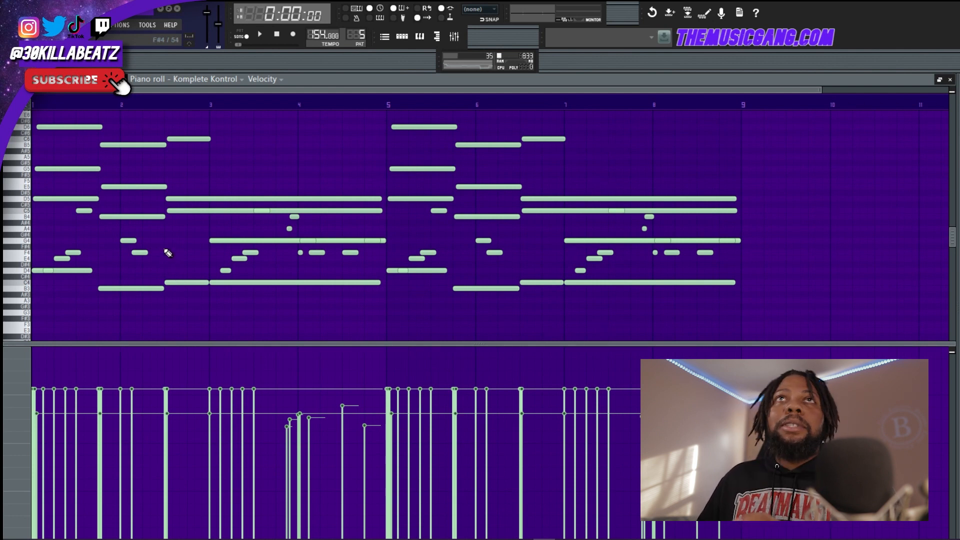
{"action": "left_click", "coordinate": [267, 35]}
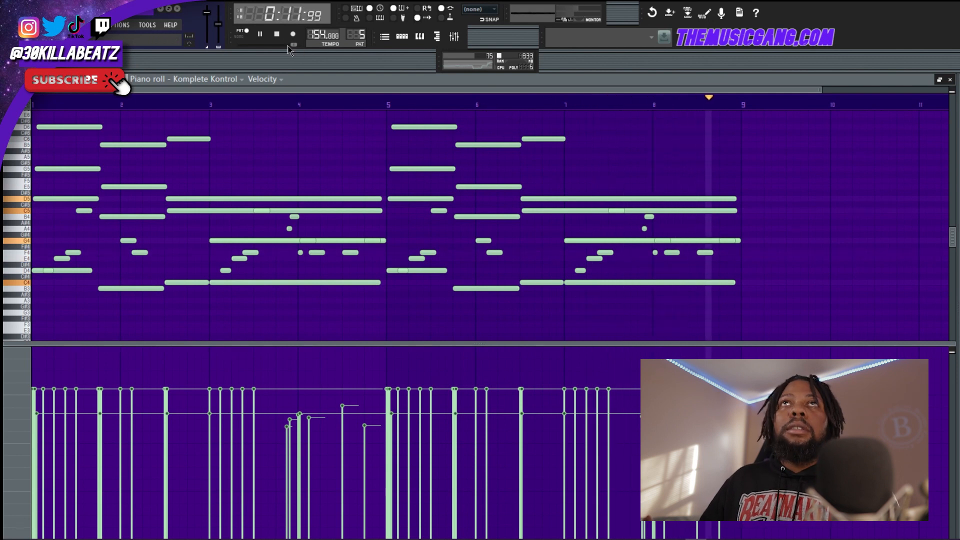
Stop the melody playback and look through Pattern 5's instruments in the channel rack.
{"action": "key", "text": "space"}
{"action": "left_click", "coordinate": [404, 38]}
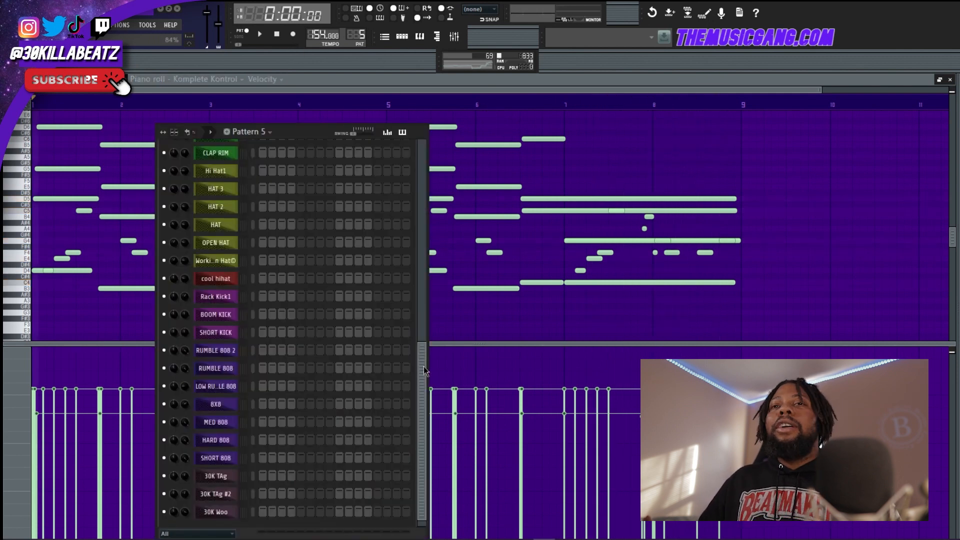
{"action": "left_click", "coordinate": [605, 247]}
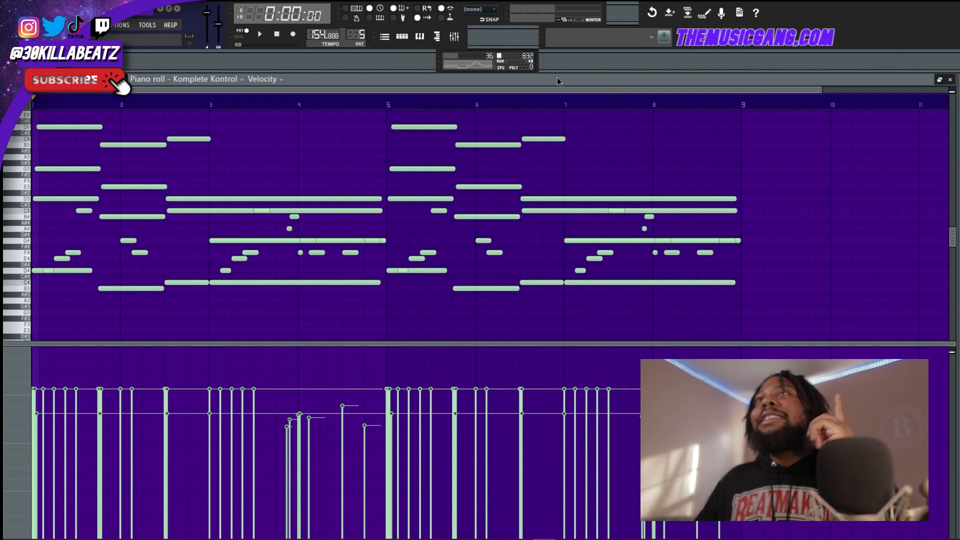
{"action": "left_click", "coordinate": [402, 36]}
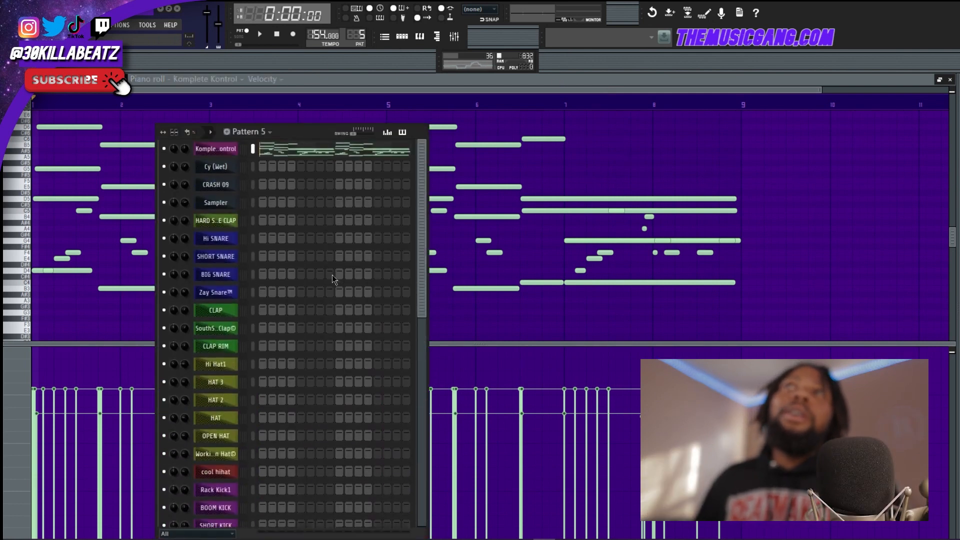
{"action": "left_click", "coordinate": [402, 38]}
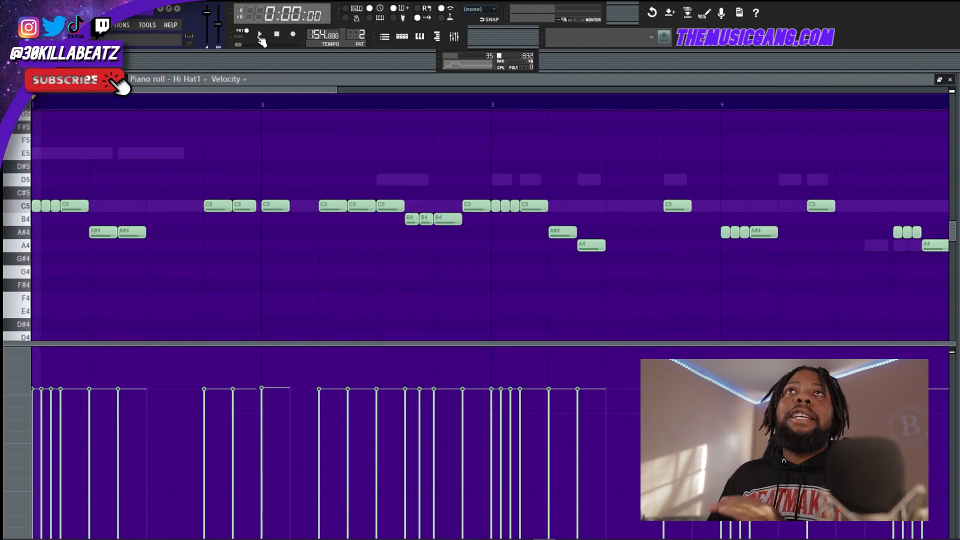
Solo the Hi Hat1 channel of Pattern 2 and play back its notes from the first bar.
{"action": "left_click", "coordinate": [418, 37]}
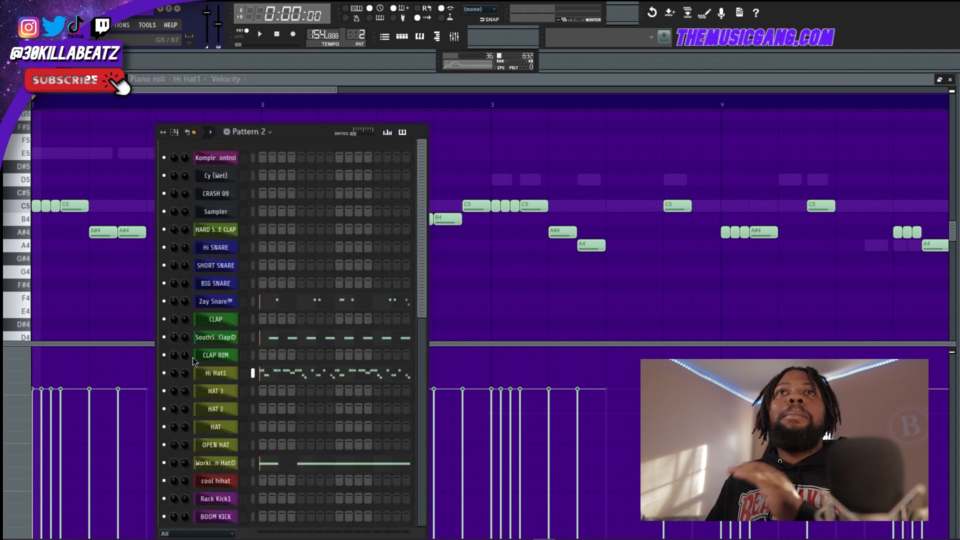
{"action": "right_click", "coordinate": [166, 374]}
{"action": "left_click", "coordinate": [183, 379]}
{"action": "double_click", "coordinate": [302, 373]}
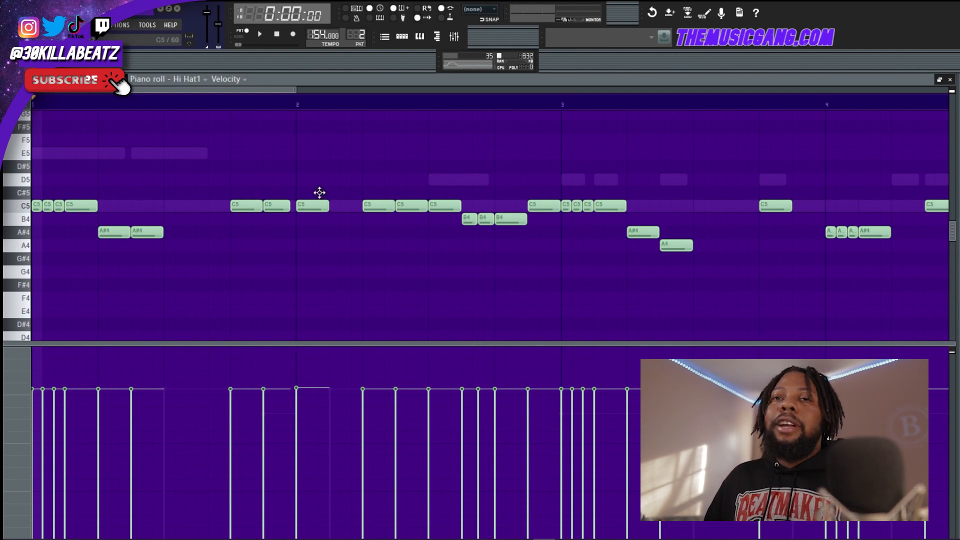
{"action": "key", "text": "space"}
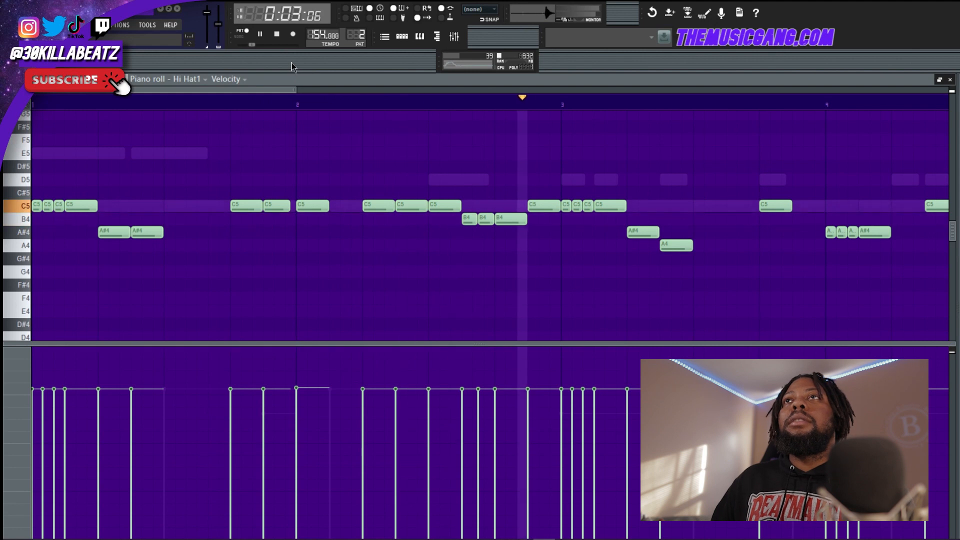
{"action": "left_click_drag", "start_coordinate": [161, 90], "coordinate": [228, 90]}
{"action": "key", "text": "space"}
Audition the SouthSide Clap and Zay Snare samples of Pattern 2 and view their channel settings.
{"action": "key", "text": "F6"}
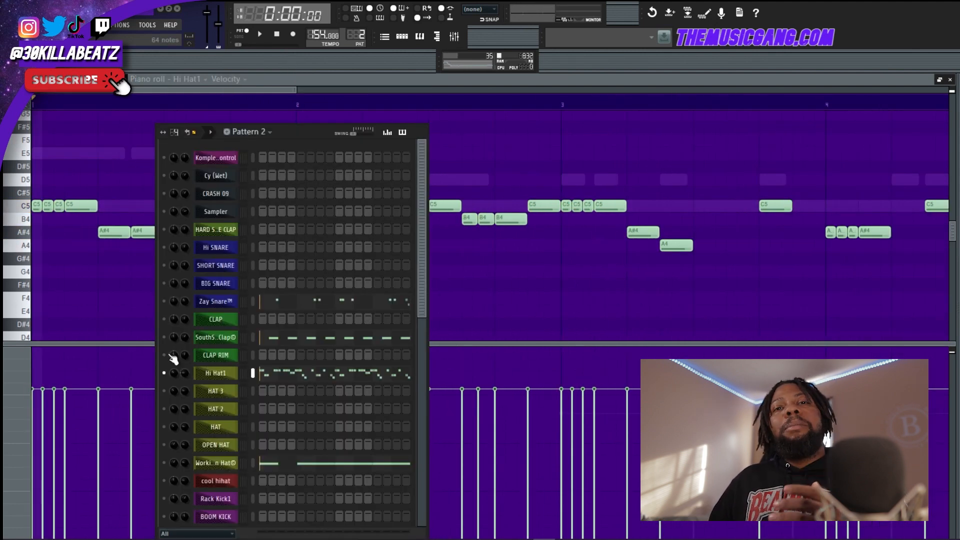
{"action": "left_click", "coordinate": [223, 338]}
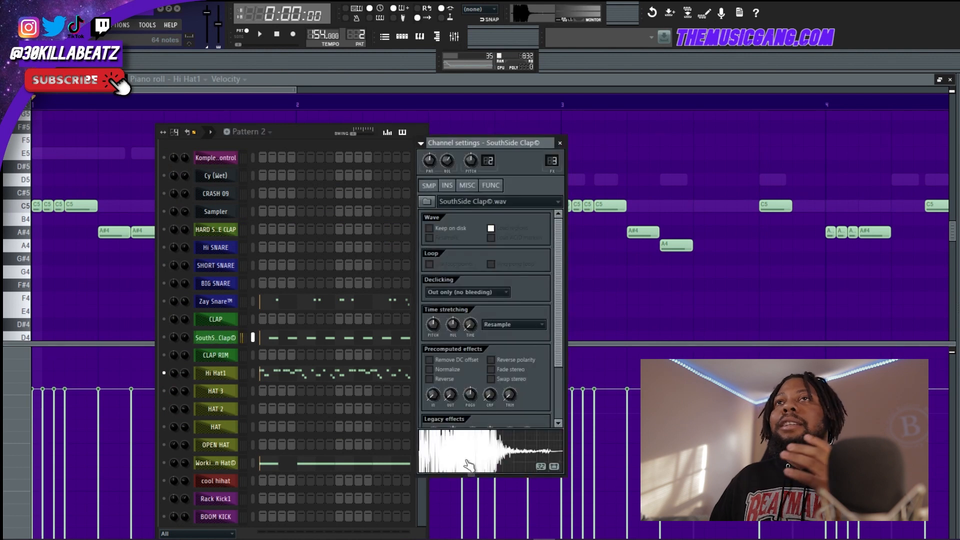
{"action": "left_click", "coordinate": [229, 302]}
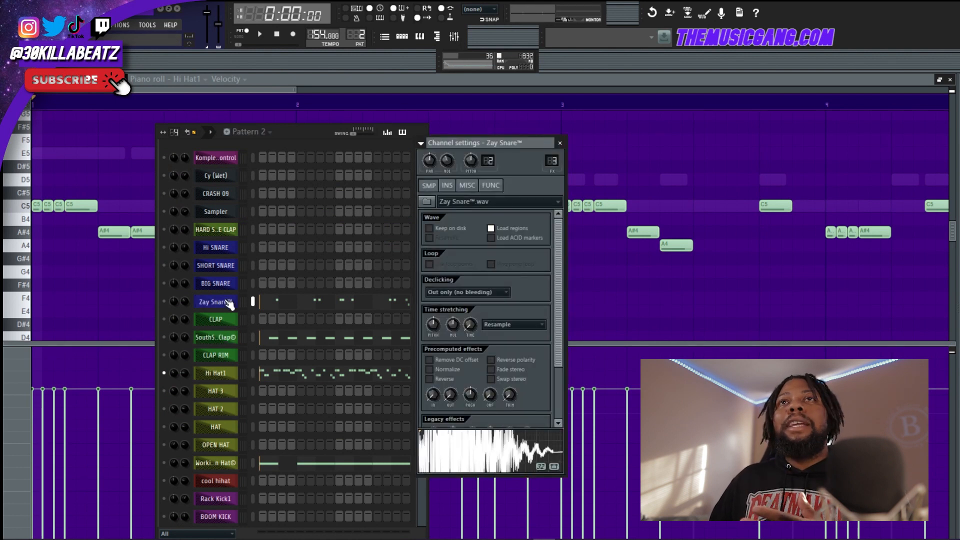
Bring up the Zay Snare notes of Pattern 2 and play them with the full eight bars in view.
{"action": "left_click", "coordinate": [159, 311]}
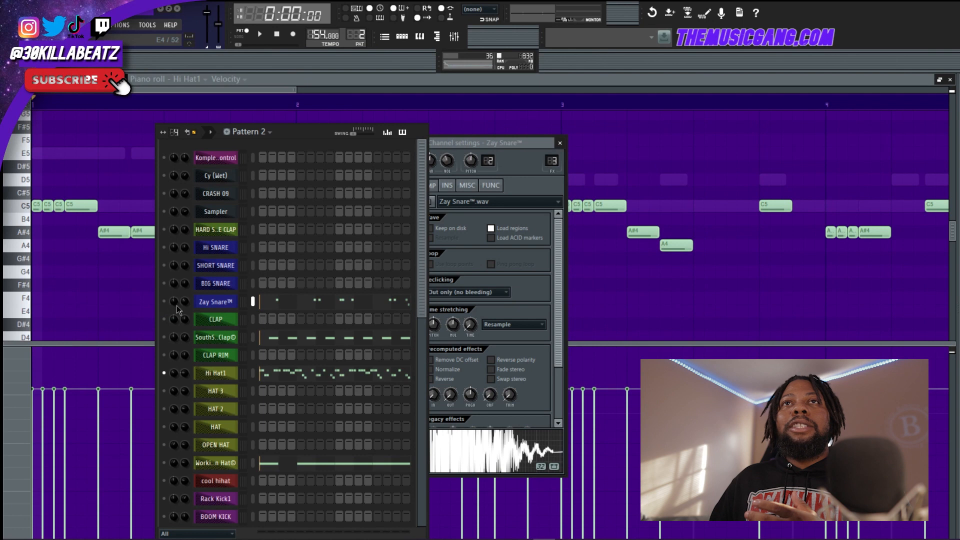
{"action": "left_click", "coordinate": [290, 302]}
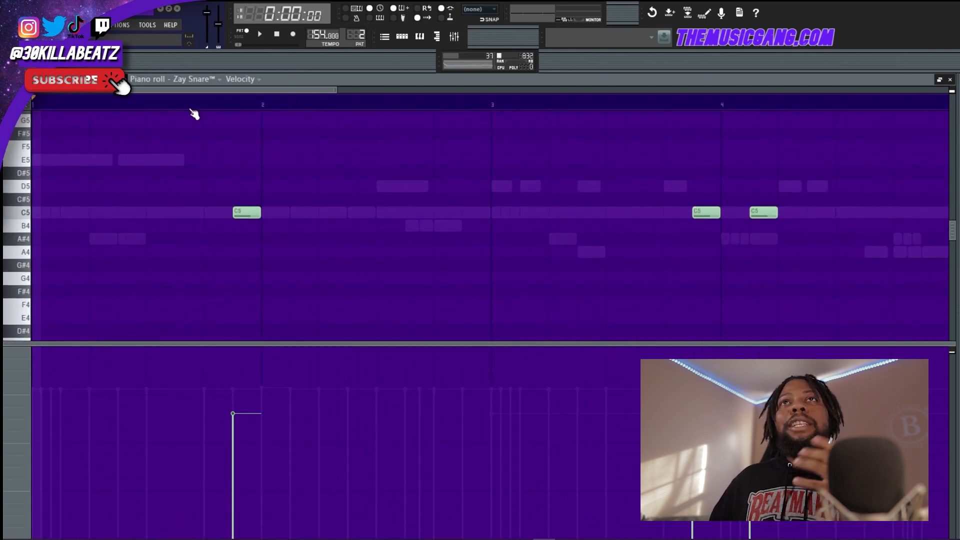
{"action": "scroll", "coordinate": [194, 114], "scroll_direction": "down", "scroll_amount": 2}
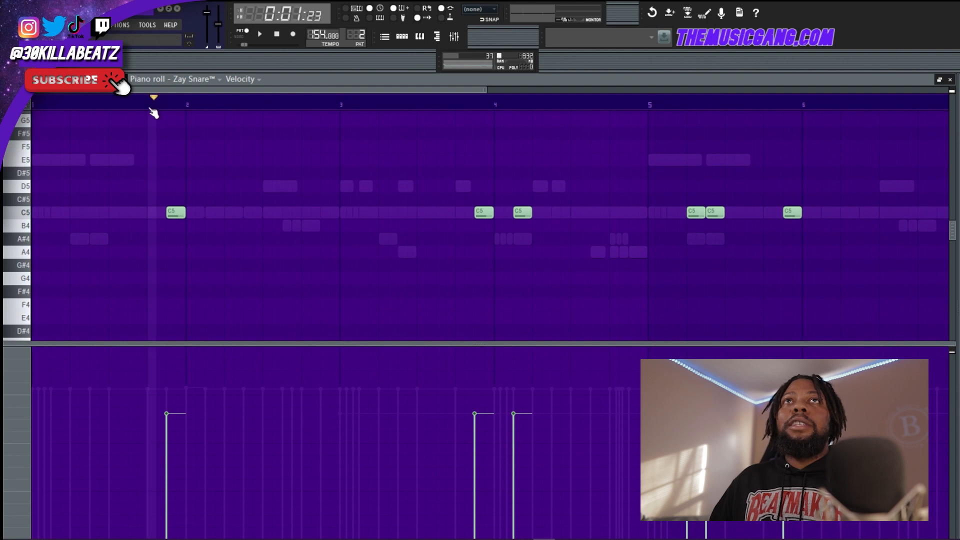
{"action": "key", "text": "space"}
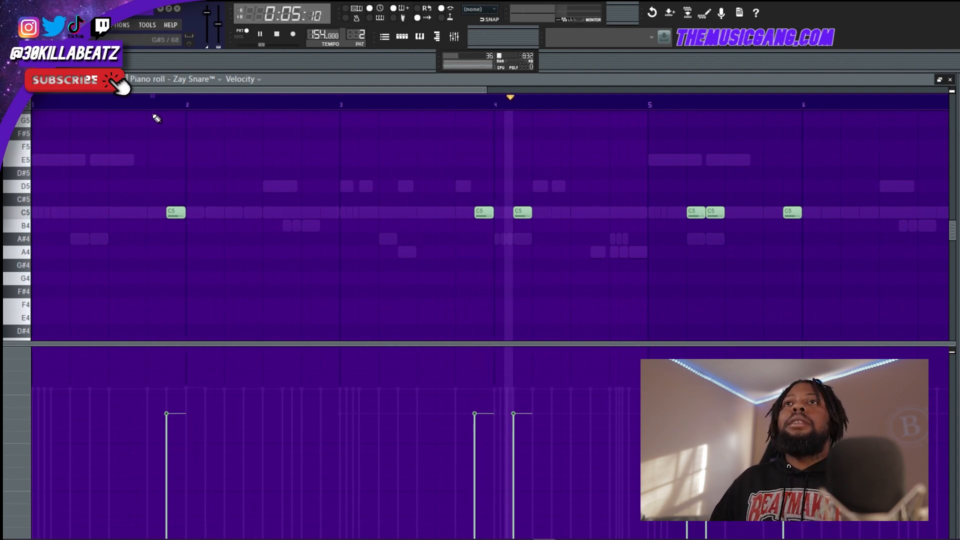
{"action": "scroll", "coordinate": [173, 108], "scroll_direction": "down", "scroll_amount": 4}
{"action": "key", "text": "space"}
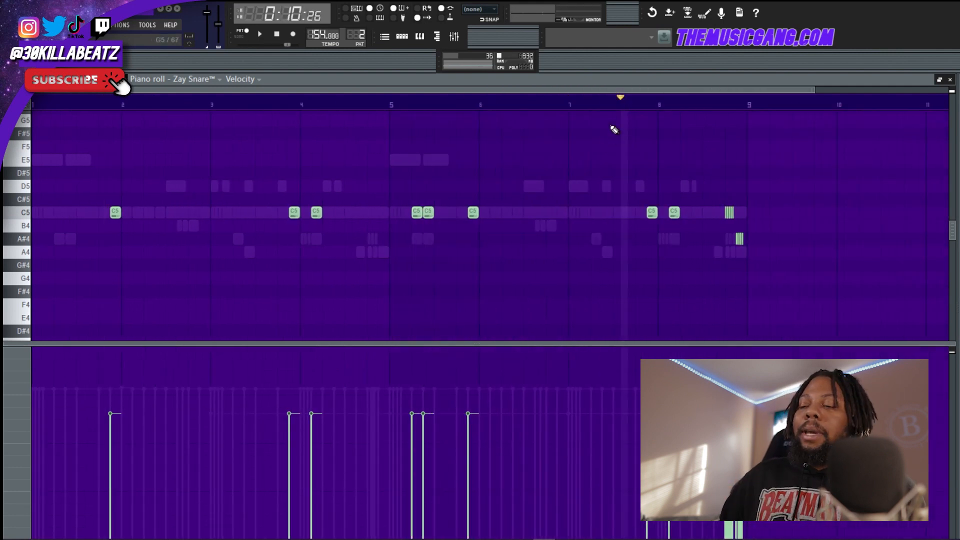
Play back the soloed Working On Dying Open Hat notes of Pattern 2 from the first bar.
{"action": "key", "text": "space"}
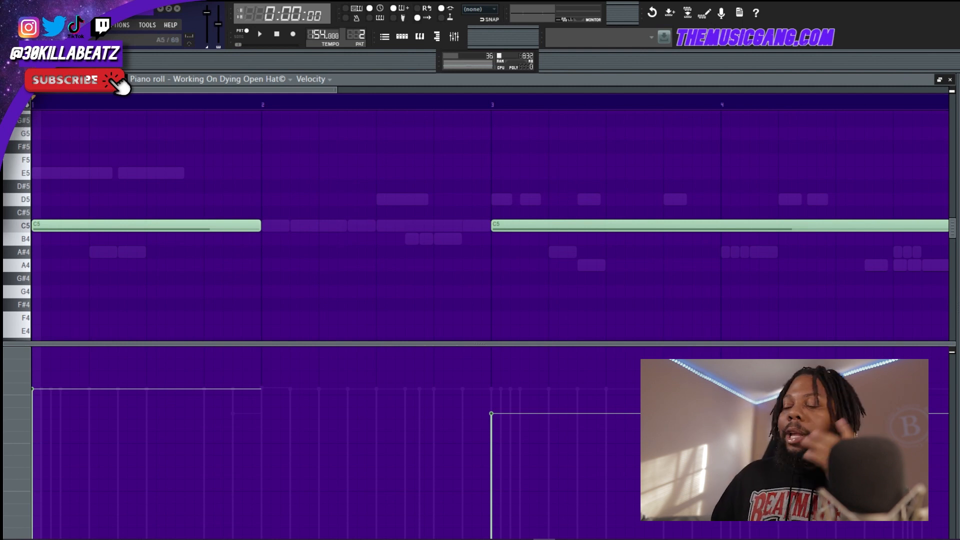
{"action": "key", "text": "space"}
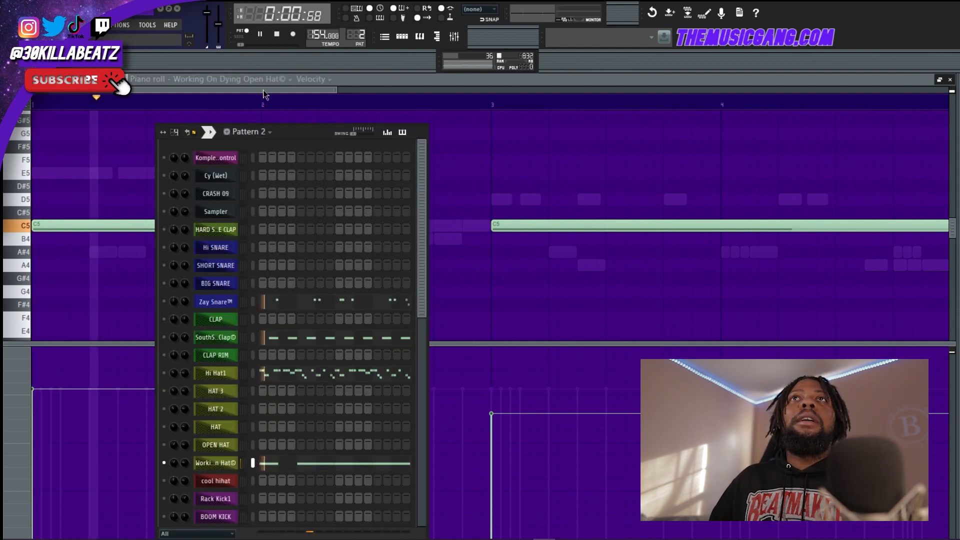
{"action": "left_click", "coordinate": [263, 90]}
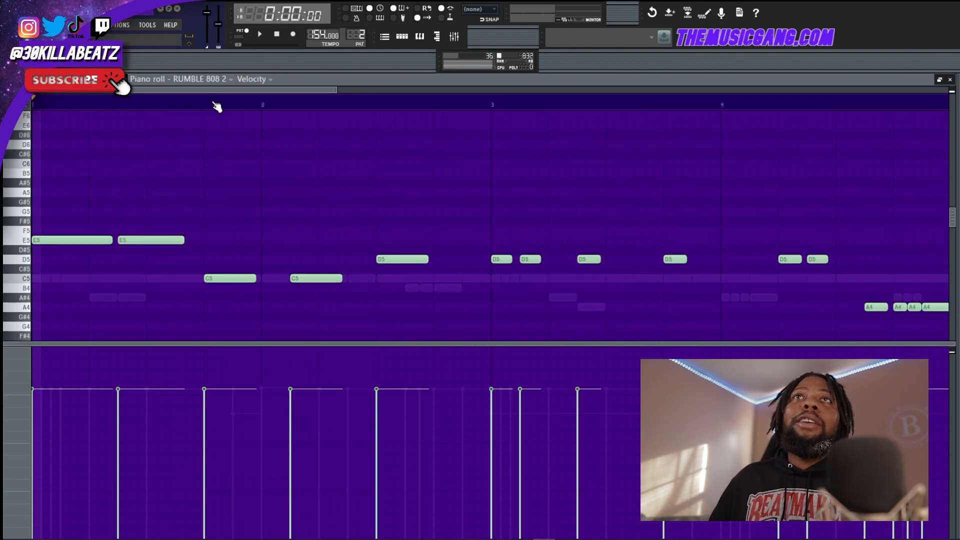
Examine the RUMBLE 808 2 notes of Pattern 2 across all eight bars and play them from the start.
{"action": "scroll", "coordinate": [215, 107], "scroll_direction": "down", "scroll_amount": 4}
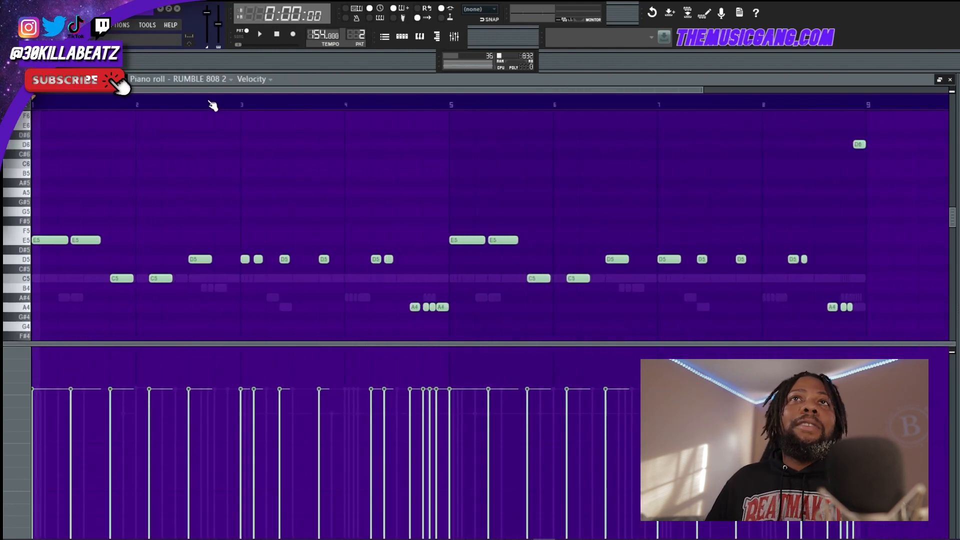
{"action": "scroll", "coordinate": [210, 103], "scroll_direction": "down", "scroll_amount": 1}
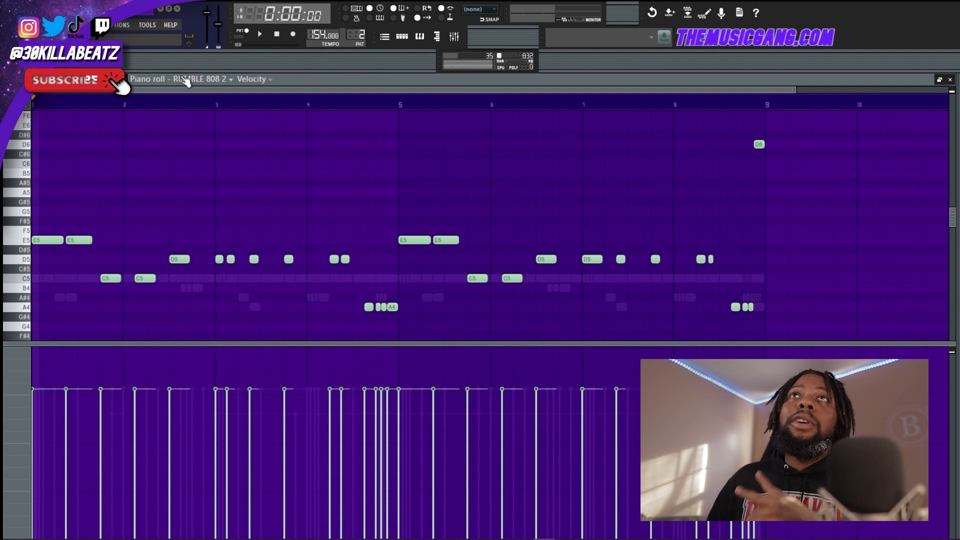
{"action": "key", "text": "space"}
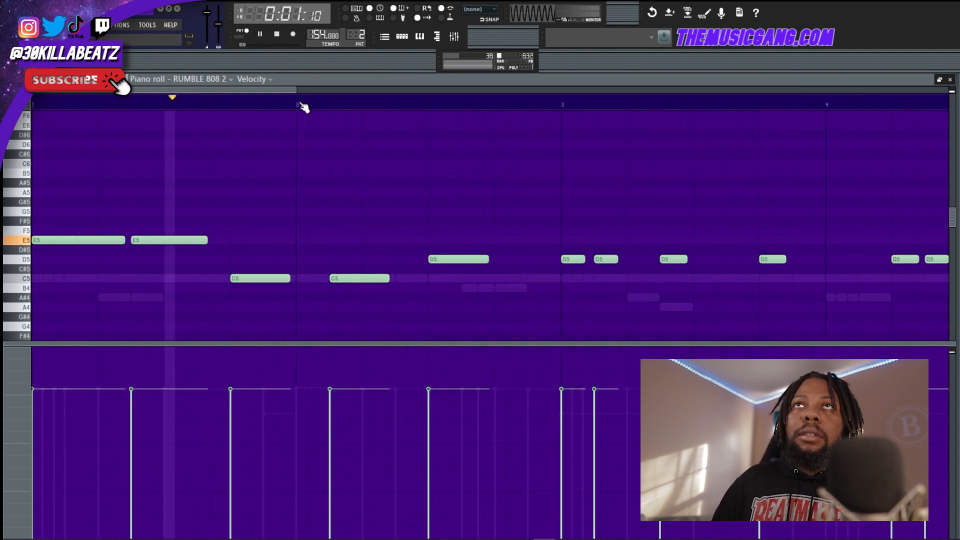
{"action": "scroll", "coordinate": [302, 105], "scroll_direction": "down", "scroll_amount": 2}
{"action": "scroll", "coordinate": [303, 105], "scroll_direction": "down", "scroll_amount": 1}
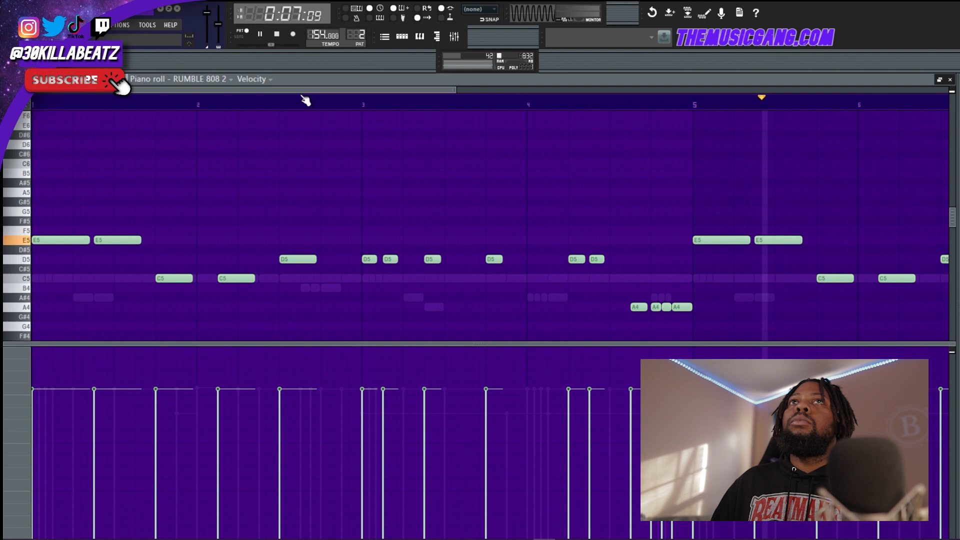
{"action": "scroll", "coordinate": [306, 108], "scroll_direction": "down", "scroll_amount": 2}
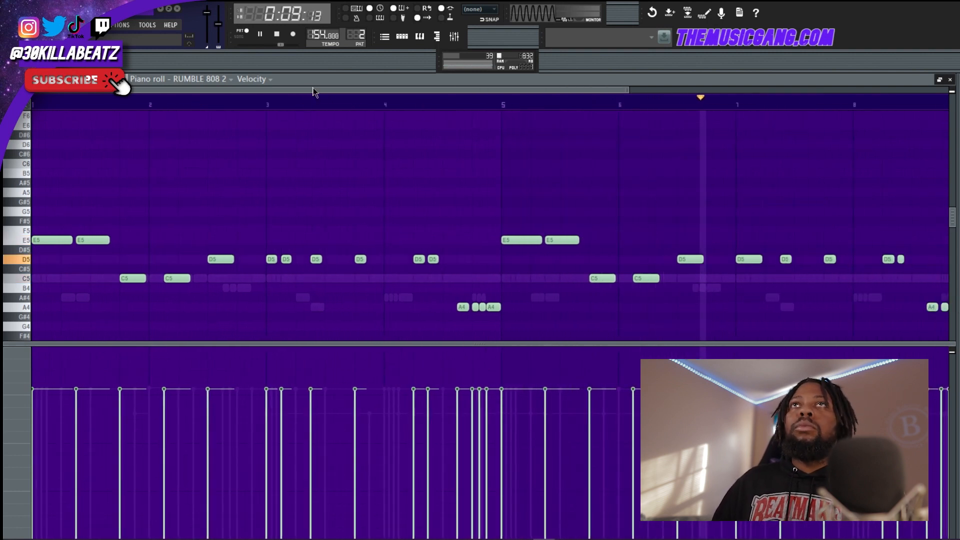
{"action": "left_click_drag", "start_coordinate": [320, 88], "coordinate": [474, 92]}
{"action": "key", "text": "space"}
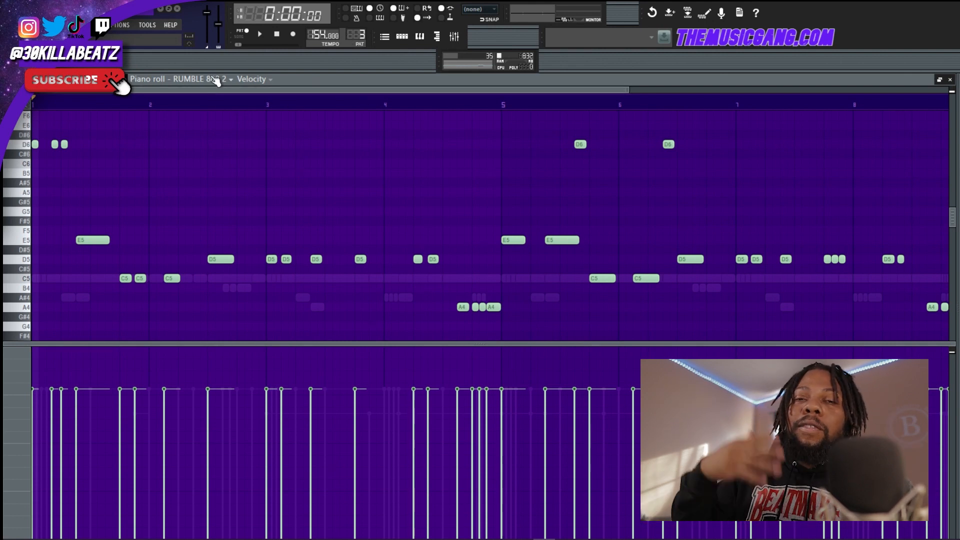
Play back the RUMBLE 808 2 variation in Pattern 3 from the first bar.
{"action": "key", "text": "space"}
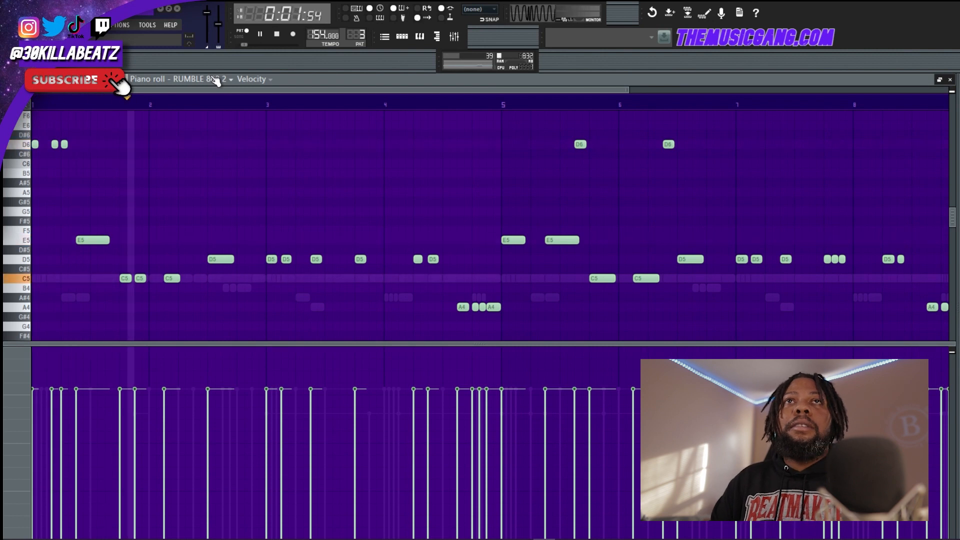